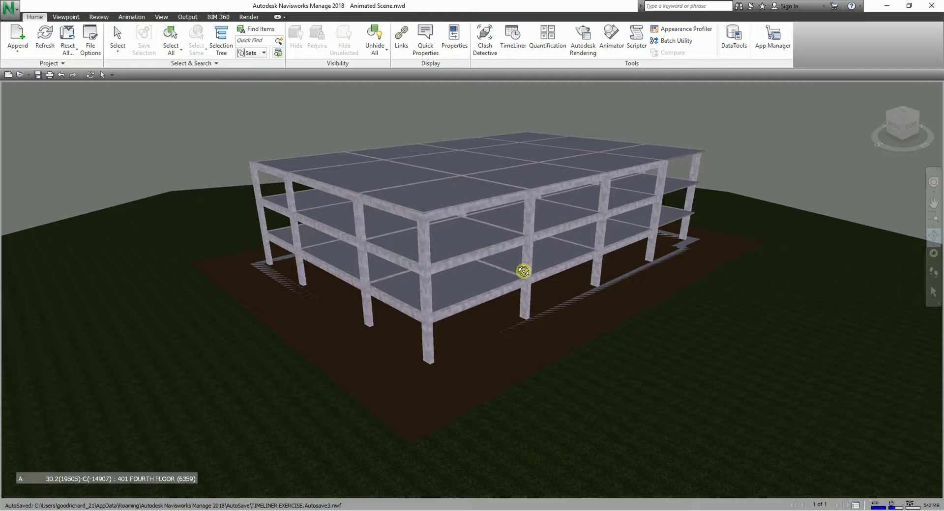
# Briefly open and close Clash Detective, then open TimeLiner and review its Configure tab.
pyautogui.click(482, 40)
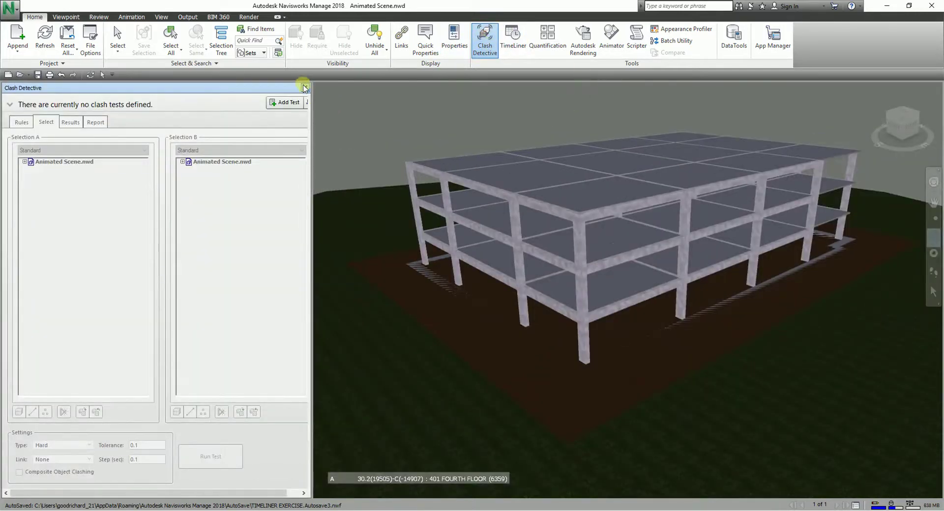
pyautogui.click(305, 88)
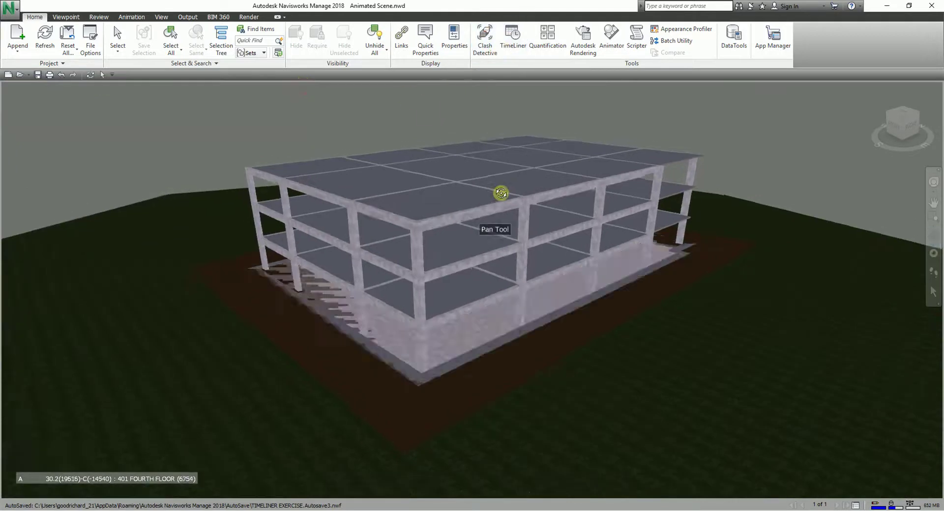
pyautogui.click(514, 40)
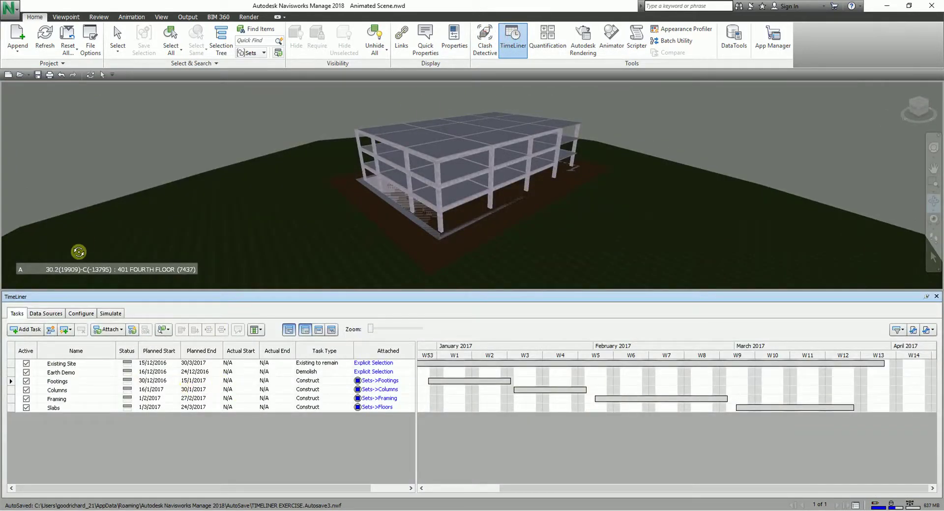
pyautogui.click(80, 314)
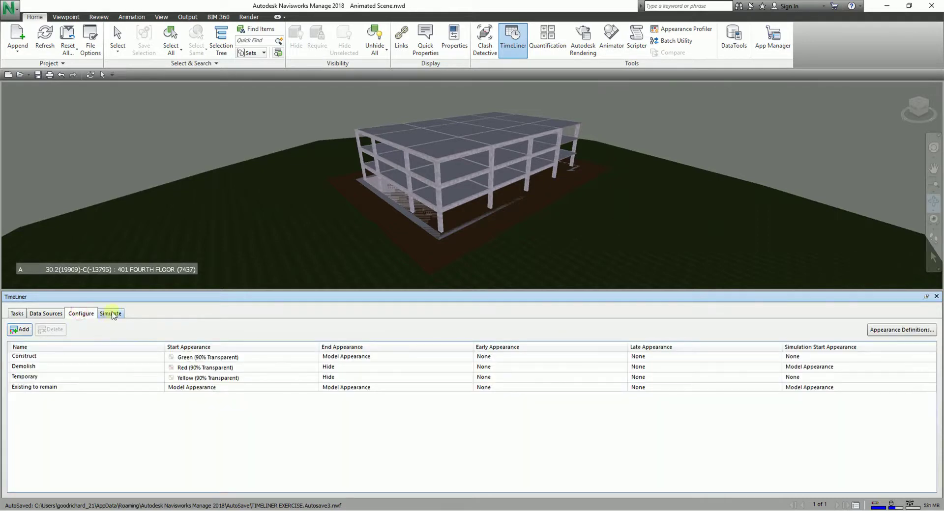
# Play the TimeLiner construction simulation, stop it at its start date, and close TimeLiner.
pyautogui.click(111, 314)
pyautogui.click(84, 329)
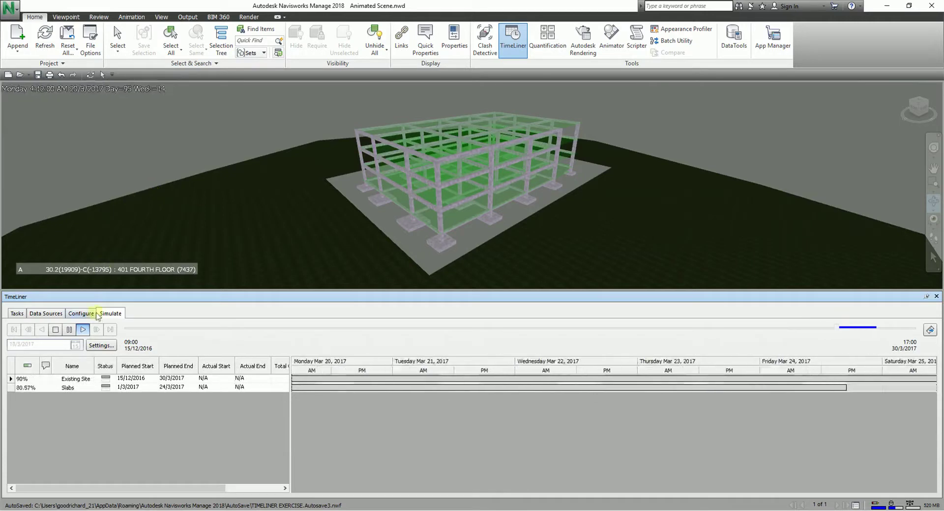
pyautogui.click(55, 331)
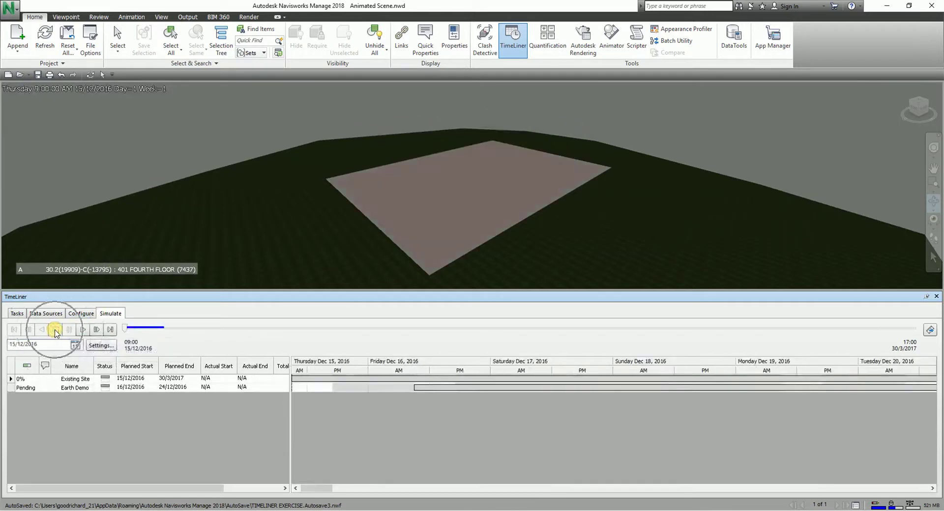
pyautogui.click(936, 297)
# Pan, orbit and zoom to a centred, eye-level front elevation of the whole building frame.
pyautogui.moveTo(565, 288); pyautogui.dragTo(539, 291, button='middle')
pyautogui.hotkey('ctrl', '7')
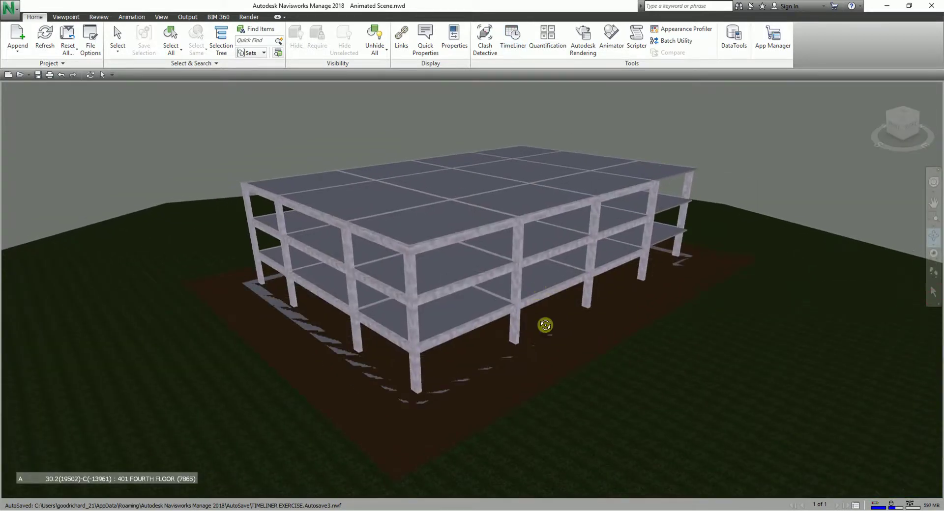
pyautogui.moveTo(559, 349); pyautogui.dragTo(565, 298)
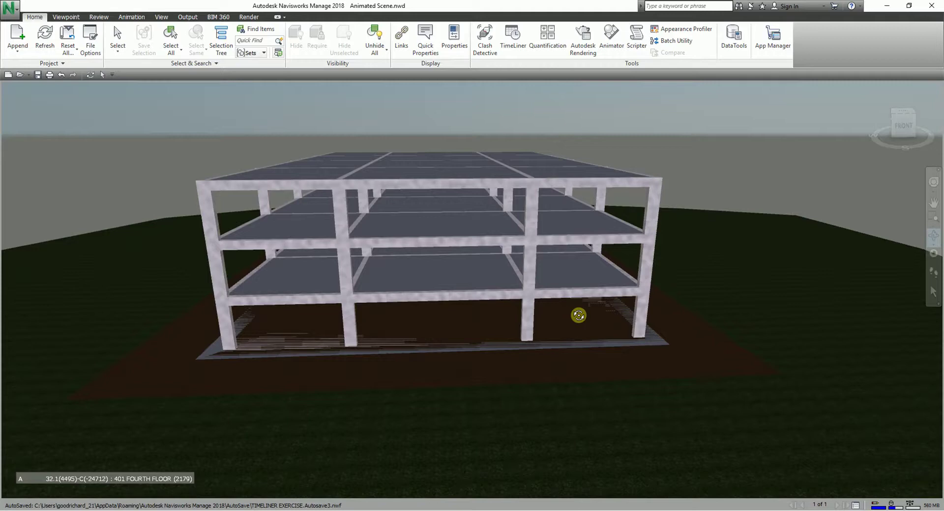
pyautogui.moveTo(550, 354); pyautogui.dragTo(520, 364)
pyautogui.scroll(-5, 514, 363)
pyautogui.moveTo(539, 358); pyautogui.dragTo(544, 321, button='middle')
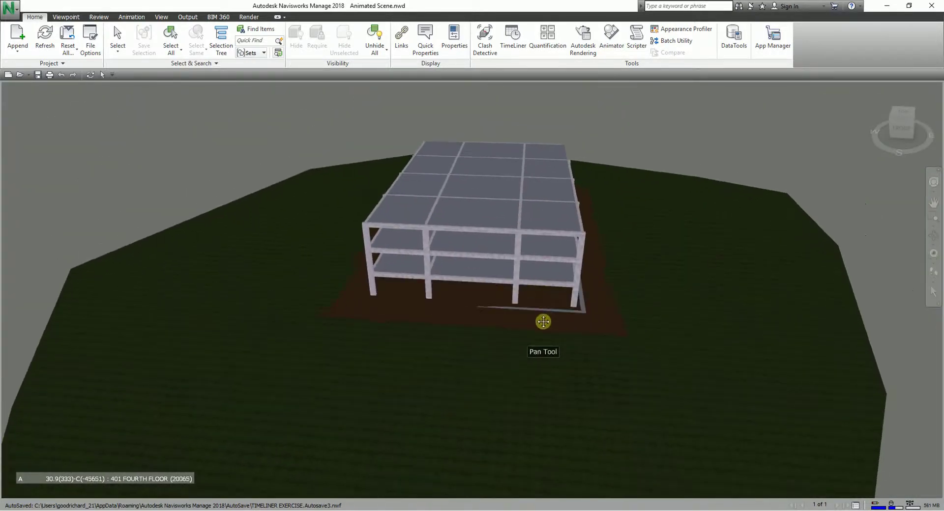
pyautogui.scroll(5, 512, 310)
pyautogui.keyDown('shift'); pyautogui.moveTo(510, 279); pyautogui.dragTo(529, 296, button='middle'); pyautogui.keyUp('shift')
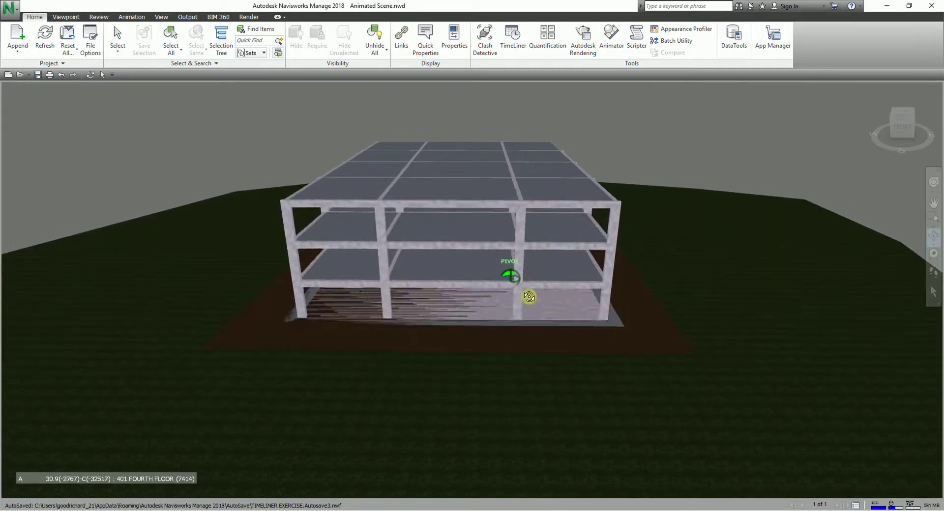
# Save the current front view as viewpoint 1 from the Viewpoint tab.
pyautogui.click(73, 17)
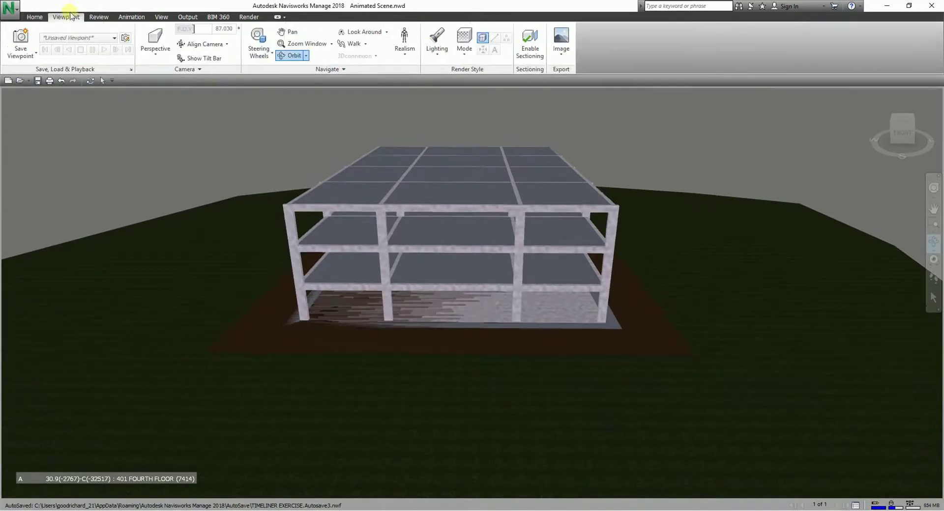
pyautogui.click(21, 37)
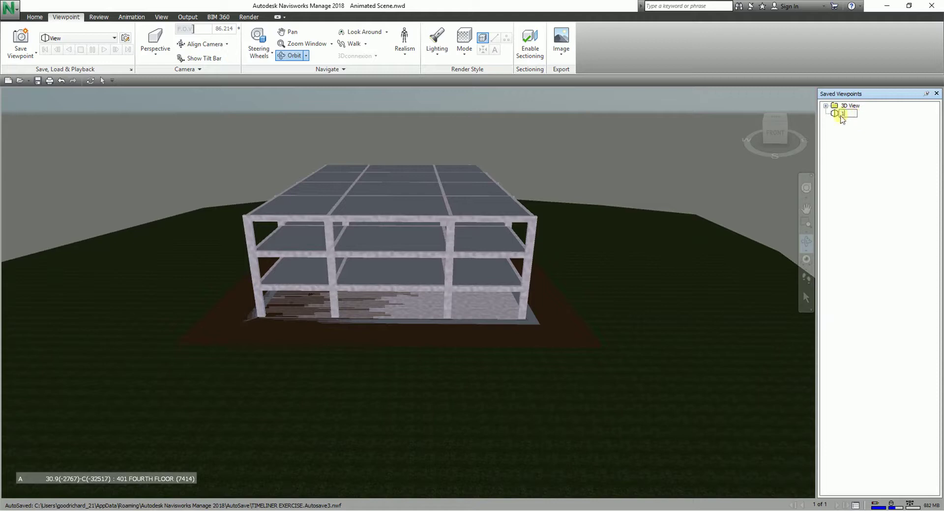
pyautogui.press('Return')
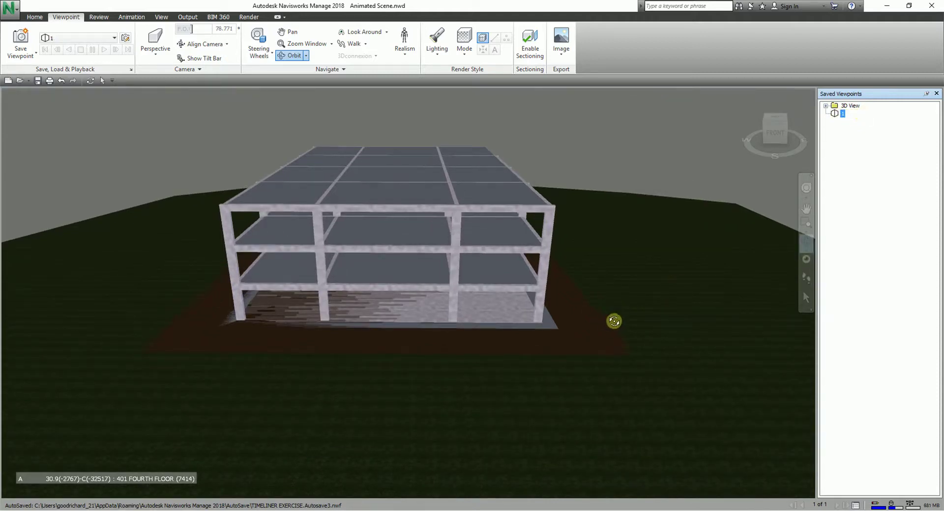
# Orbit and zoom in on the building, then save it as viewpoint 2.
pyautogui.moveTo(589, 322); pyautogui.dragTo(496, 317)
pyautogui.scroll(6, 495, 317)
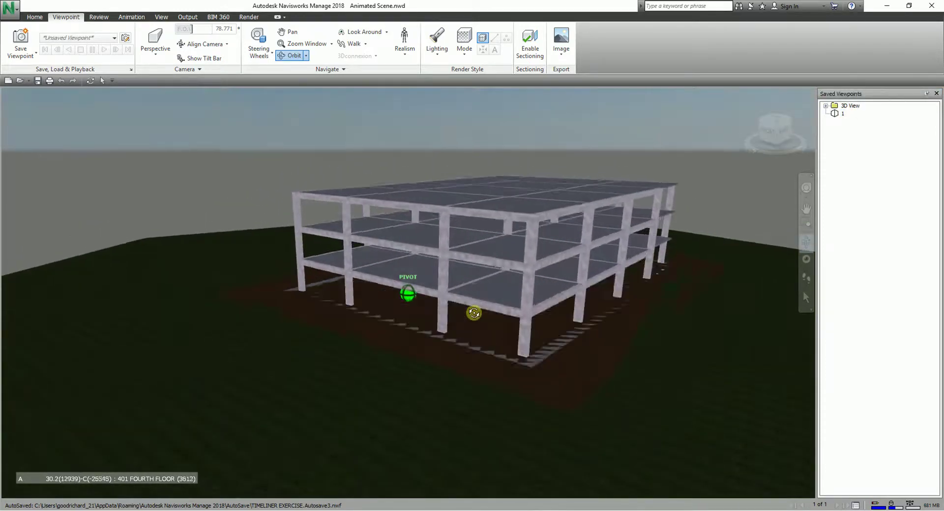
pyautogui.scroll(5, 549, 345)
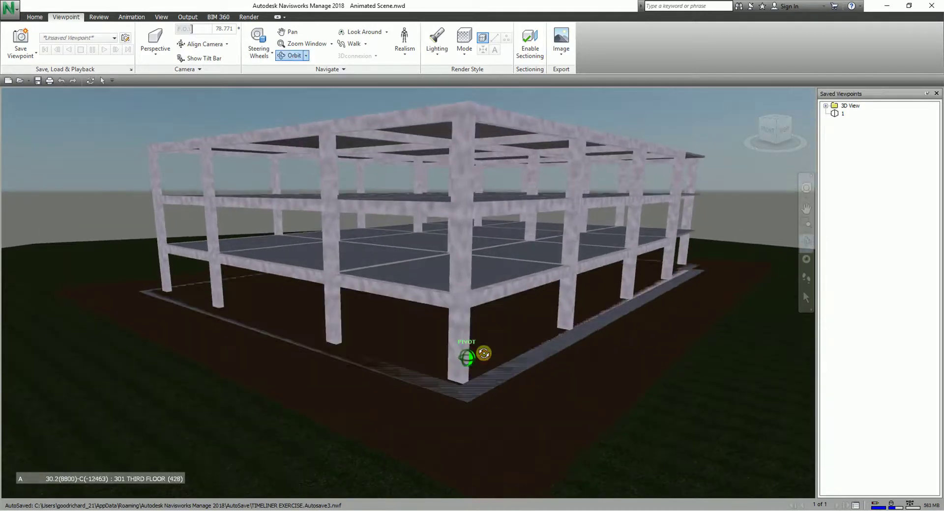
pyautogui.click(25, 42)
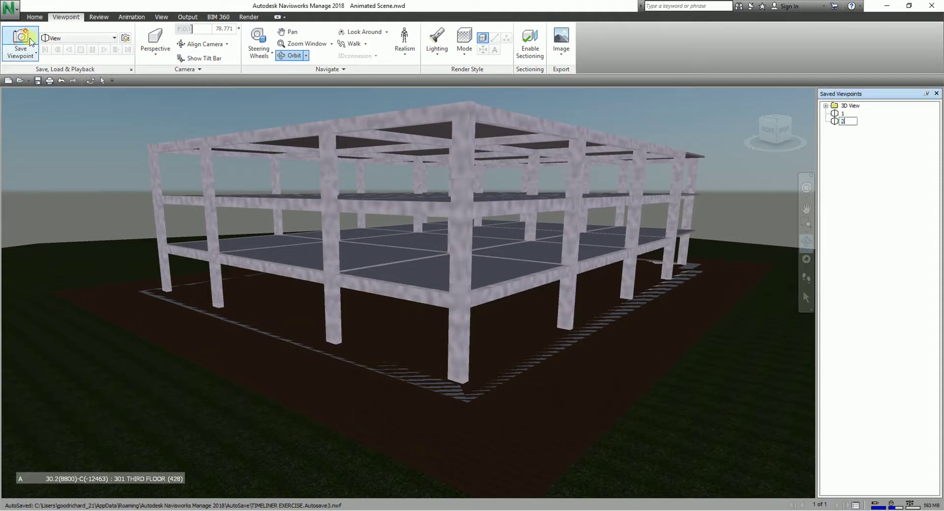
# Pan the building left and save the view as viewpoint 3.
pyautogui.moveTo(656, 335)
pyautogui.mouseDown(button='middle')
pyautogui.moveTo(554, 343)
pyautogui.moveTo(616, 348)
pyautogui.moveTo(482, 324)
pyautogui.moveTo(541, 354)
pyautogui.moveTo(503, 335)
pyautogui.mouseUp(button='middle')
pyautogui.click(21, 43)
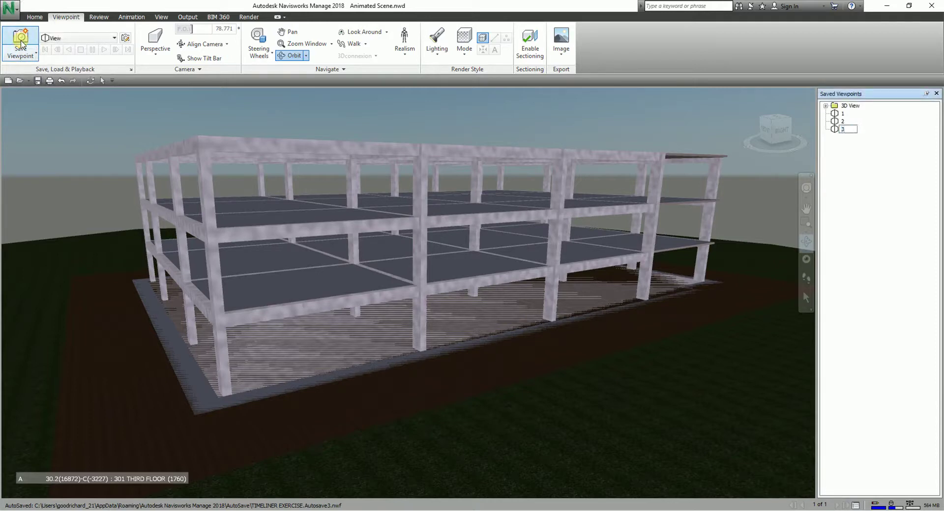
pyautogui.write('3')
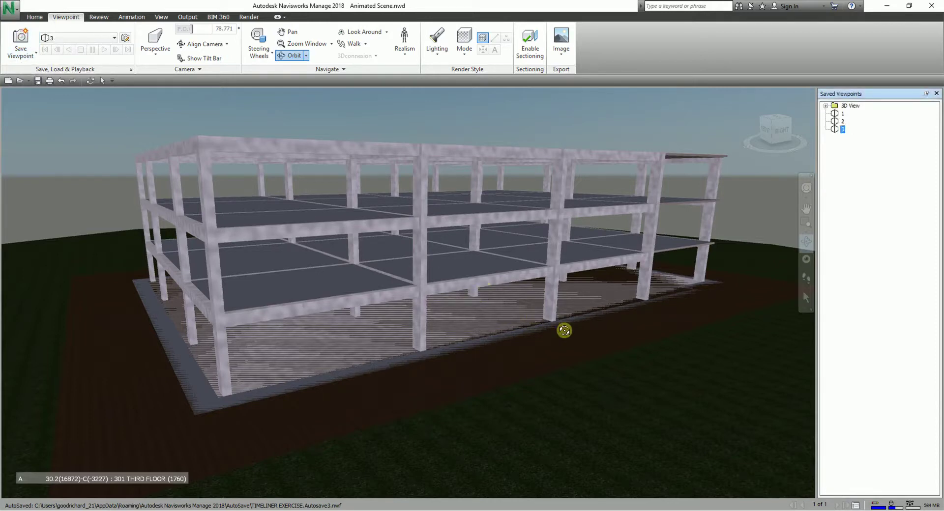
# Orbit and pan the building round to a new side view.
pyautogui.moveTo(590, 329)
pyautogui.mouseDown()
pyautogui.moveTo(565, 332)
pyautogui.moveTo(573, 326)
pyautogui.mouseUp()
pyautogui.moveTo(573, 326)
pyautogui.mouseDown(button='middle')
pyautogui.moveTo(627, 334)
pyautogui.moveTo(571, 330)
pyautogui.moveTo(585, 330)
pyautogui.mouseUp(button='middle')
pyautogui.moveTo(585, 330); pyautogui.dragTo(546, 333)
pyautogui.moveTo(523, 295); pyautogui.dragTo(462, 293, button='middle')
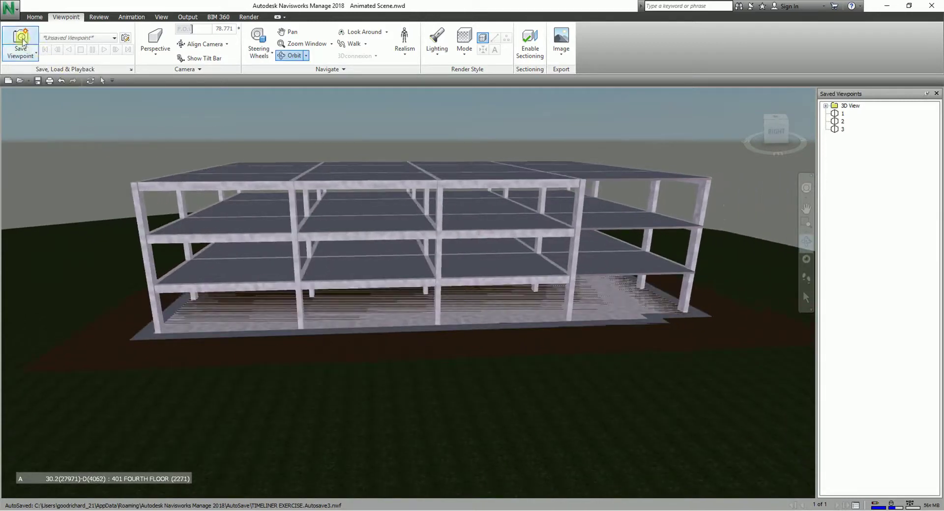
# Save the side view as viewpoint 4, then save a low, close frame view as viewpoint 5.
pyautogui.click(21, 39)
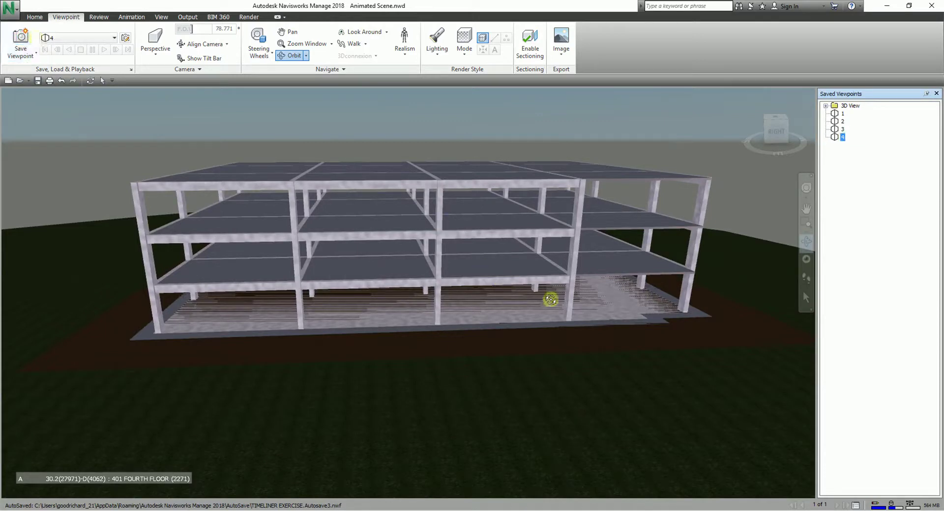
pyautogui.moveTo(660, 332)
pyautogui.mouseDown()
pyautogui.moveTo(601, 342)
pyautogui.moveTo(632, 332)
pyautogui.moveTo(507, 336)
pyautogui.moveTo(533, 340)
pyautogui.moveTo(499, 331)
pyautogui.moveTo(574, 373)
pyautogui.mouseUp()
pyautogui.moveTo(665, 407); pyautogui.dragTo(565, 295)
pyautogui.moveTo(565, 294); pyautogui.dragTo(530, 323, button='middle')
pyautogui.moveTo(491, 286); pyautogui.dragTo(474, 274)
pyautogui.moveTo(411, 396); pyautogui.dragTo(452, 372)
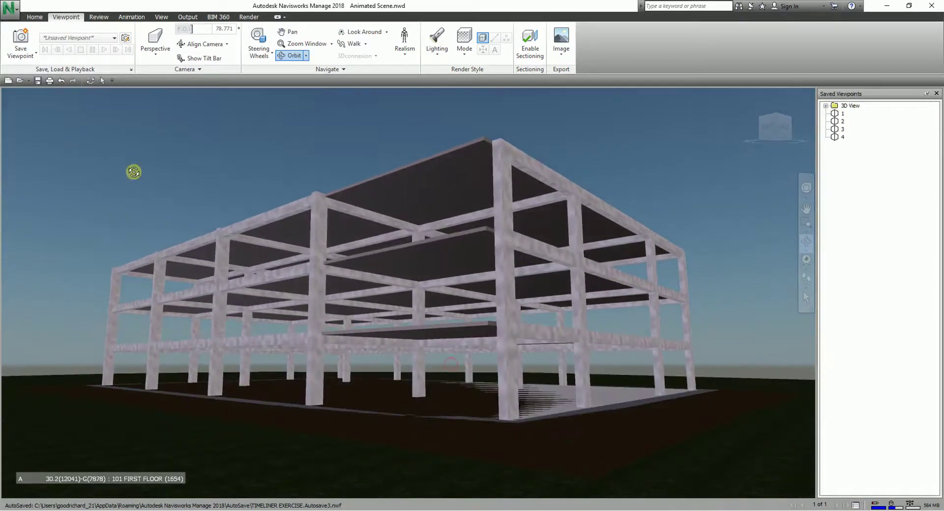
pyautogui.click(32, 38)
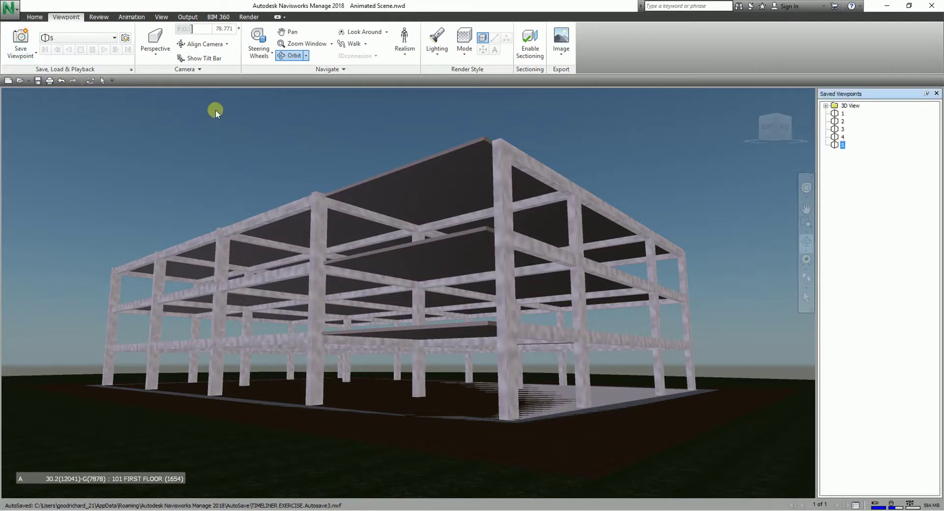
# Save two further orbit angles of the building as viewpoints 6 and 7.
pyautogui.moveTo(654, 379)
pyautogui.mouseDown()
pyautogui.moveTo(634, 385)
pyautogui.moveTo(654, 370)
pyautogui.moveTo(396, 359)
pyautogui.moveTo(440, 307)
pyautogui.moveTo(426, 325)
pyautogui.moveTo(446, 325)
pyautogui.mouseUp()
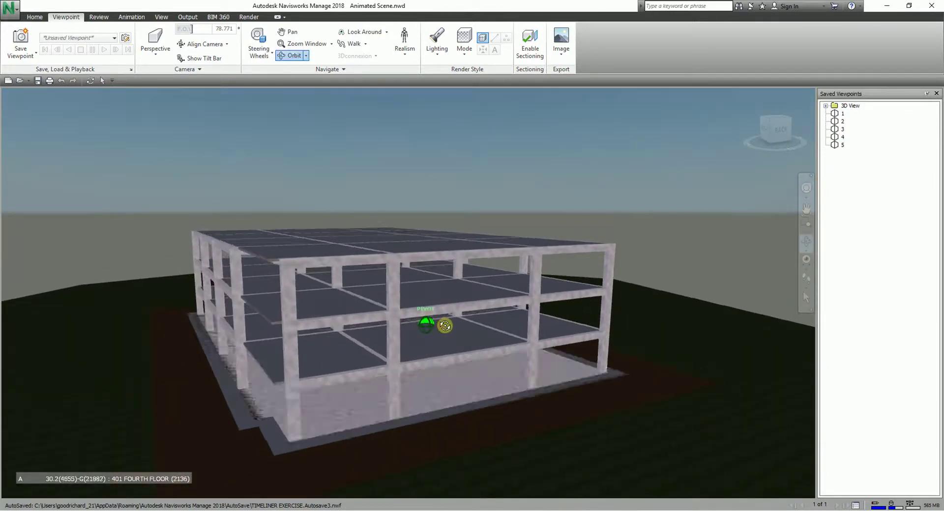
pyautogui.click(21, 42)
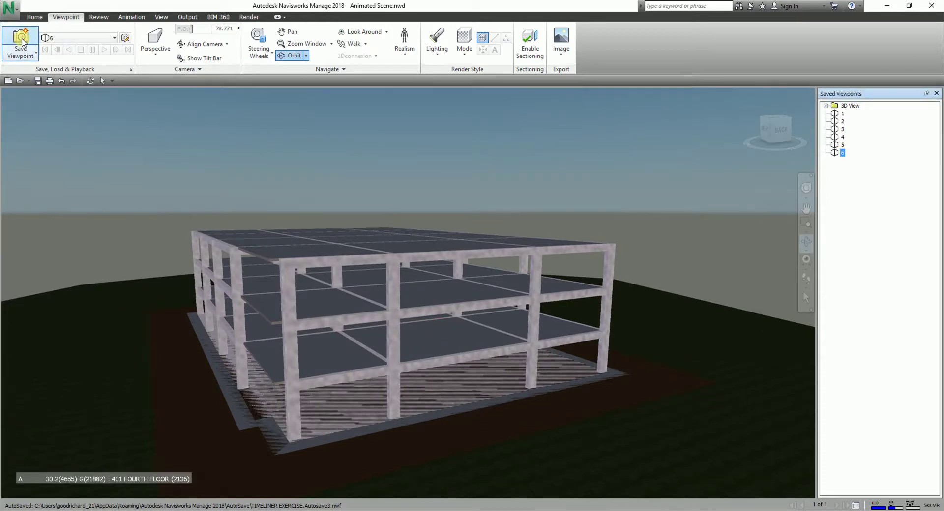
pyautogui.moveTo(615, 353)
pyautogui.mouseDown()
pyautogui.moveTo(605, 371)
pyautogui.moveTo(432, 348)
pyautogui.moveTo(447, 352)
pyautogui.mouseUp()
pyautogui.click(21, 39)
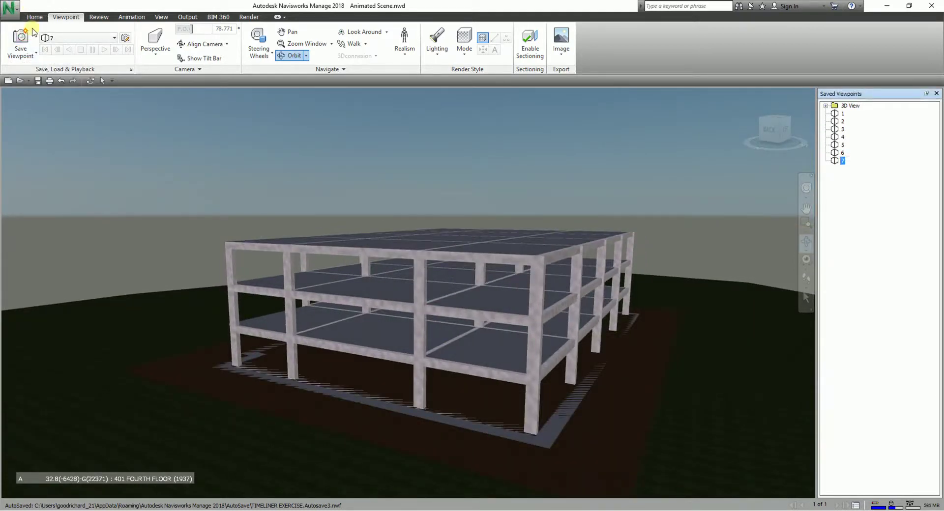
# Zoom in to a close-up angle of the frame and save it as viewpoint 8.
pyautogui.scroll(5, 579, 419)
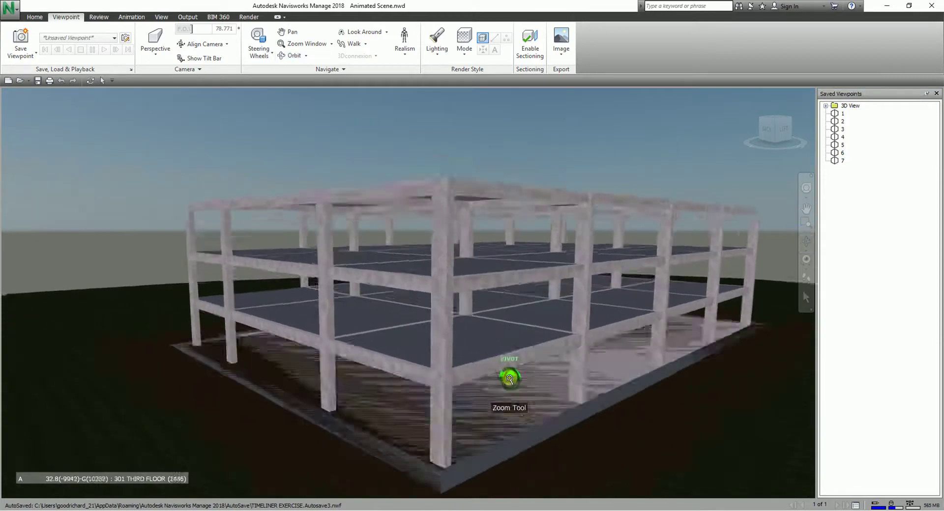
pyautogui.scroll(2, 510, 379)
pyautogui.moveTo(541, 373); pyautogui.dragTo(507, 375)
pyautogui.moveTo(480, 362); pyautogui.dragTo(391, 345, button='middle')
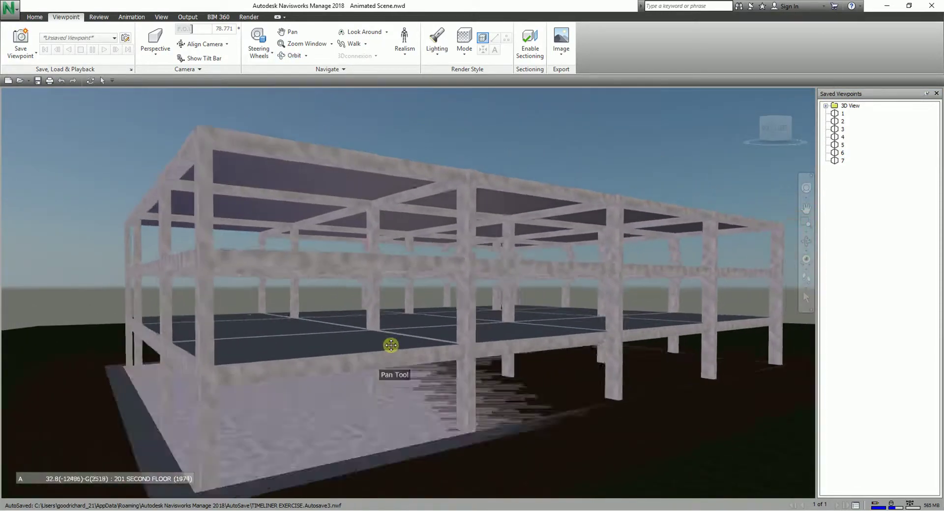
pyautogui.moveTo(391, 345); pyautogui.dragTo(276, 227)
pyautogui.click(21, 40)
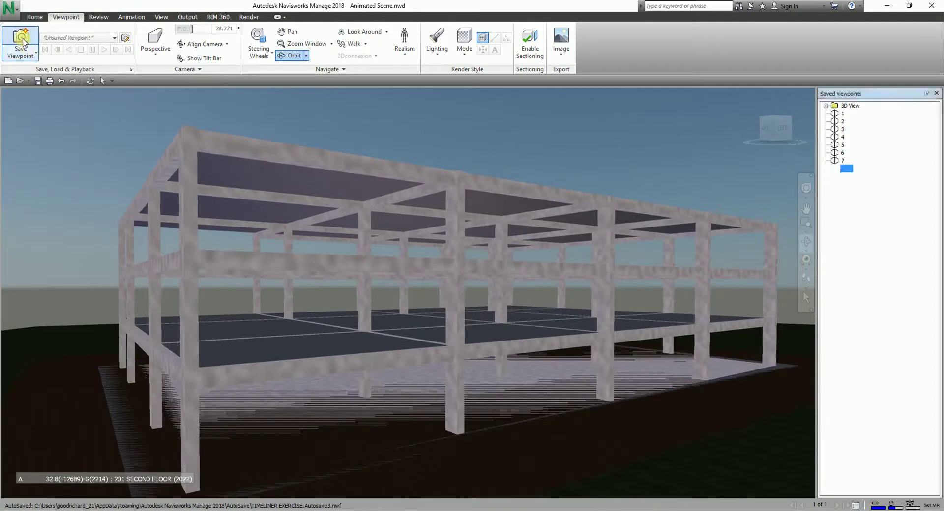
pyautogui.write('8')
pyautogui.press('Return')
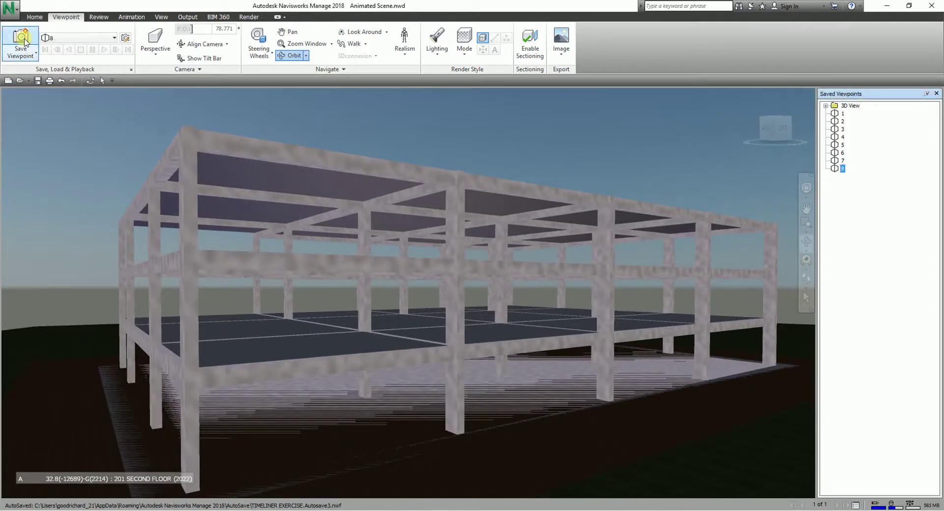
# Orbit down to a lower oblique view and save it as viewpoint 9.
pyautogui.scroll(-3, 490, 280)
pyautogui.keyDown('shift'); pyautogui.moveTo(490, 279); pyautogui.dragTo(552, 227, button='middle'); pyautogui.keyUp('shift')
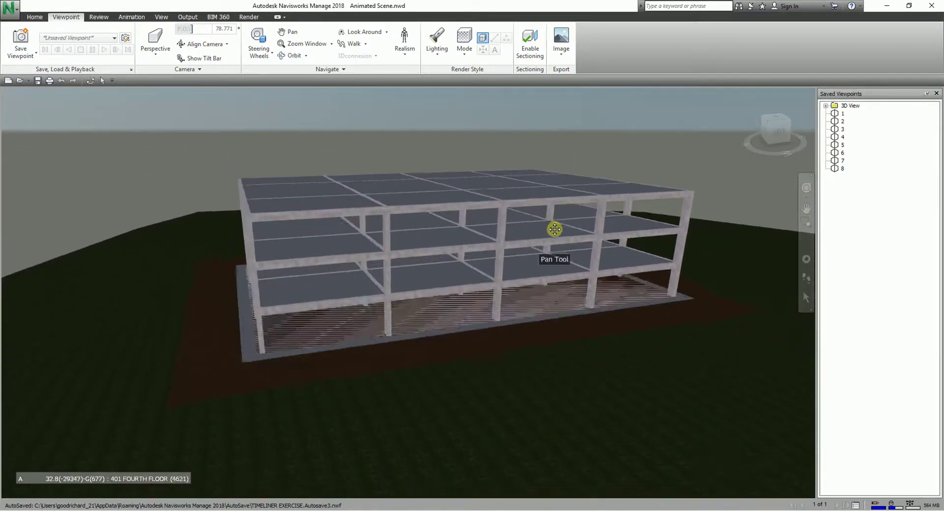
pyautogui.keyDown('shift'); pyautogui.moveTo(348, 192); pyautogui.dragTo(333, 204, button='middle'); pyautogui.keyUp('shift')
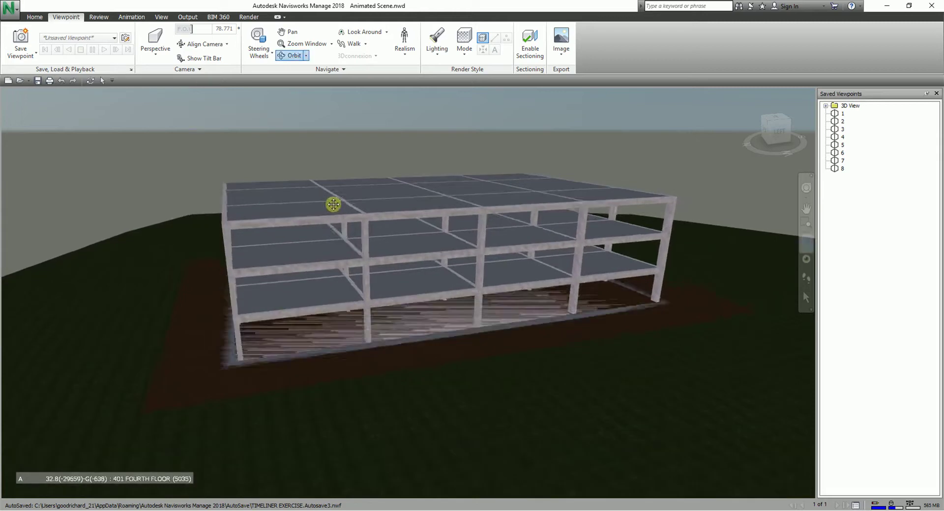
pyautogui.click(21, 37)
pyautogui.press('Return')
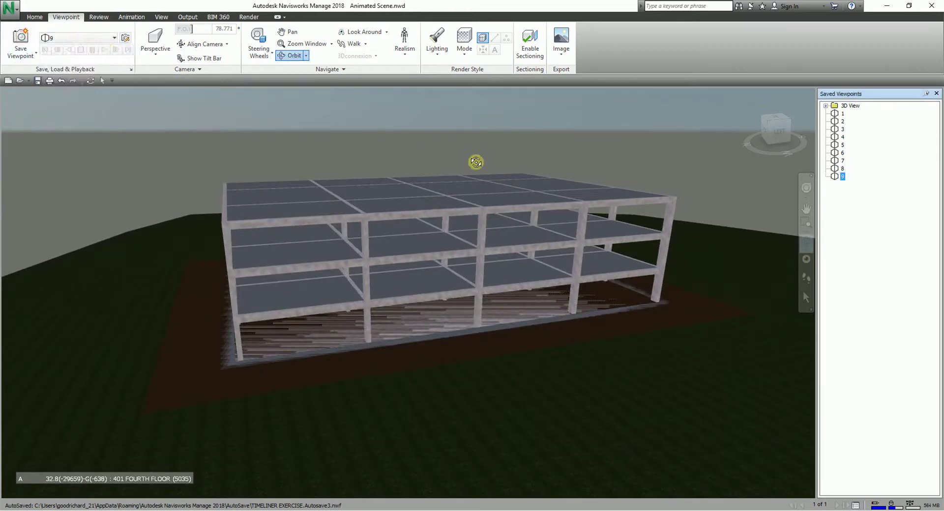
# Zoom in to look down on the roof and save it as viewpoint 10.
pyautogui.moveTo(677, 349)
pyautogui.mouseDown()
pyautogui.moveTo(653, 333)
pyautogui.moveTo(497, 331)
pyautogui.mouseUp()
pyautogui.scroll(5, 478, 329)
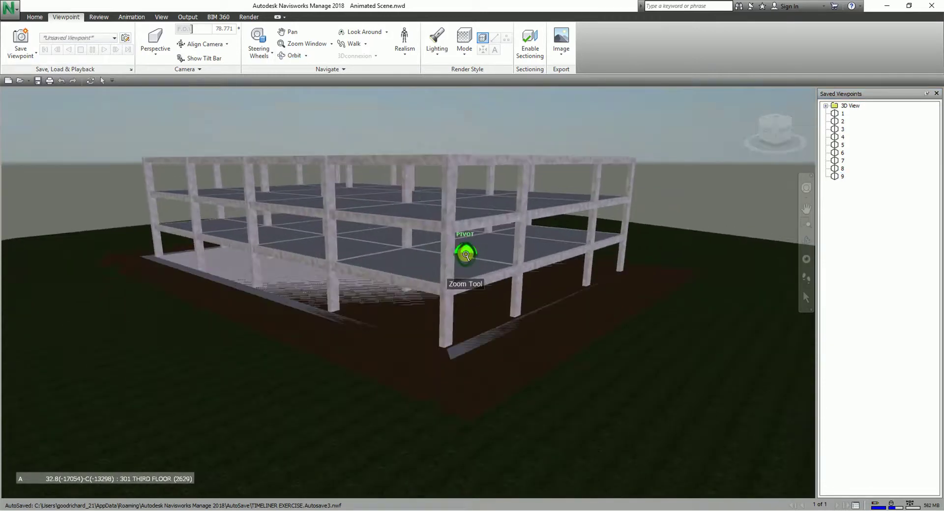
pyautogui.moveTo(460, 261); pyautogui.dragTo(466, 275, button='middle')
pyautogui.moveTo(466, 275)
pyautogui.mouseDown()
pyautogui.moveTo(449, 274)
pyautogui.moveTo(471, 290)
pyautogui.mouseUp()
pyautogui.click(34, 37)
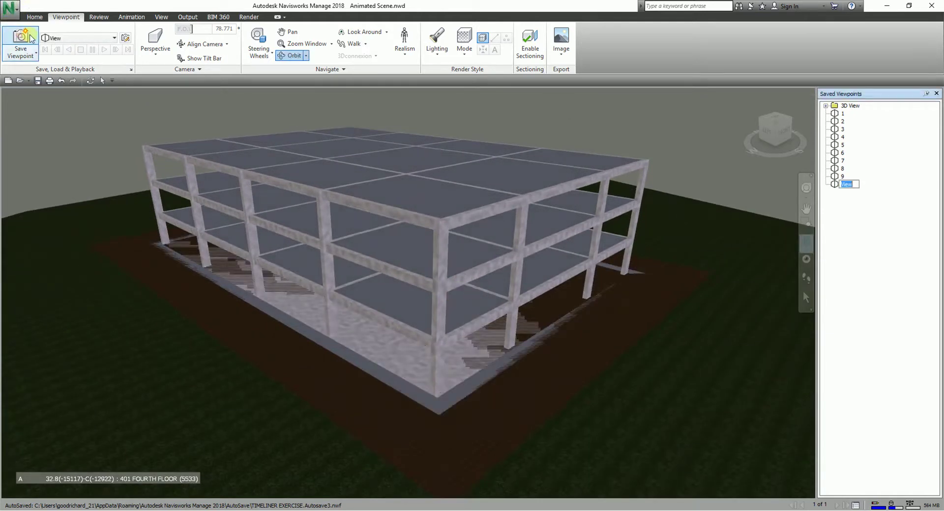
pyautogui.write('10')
pyautogui.press('Return')
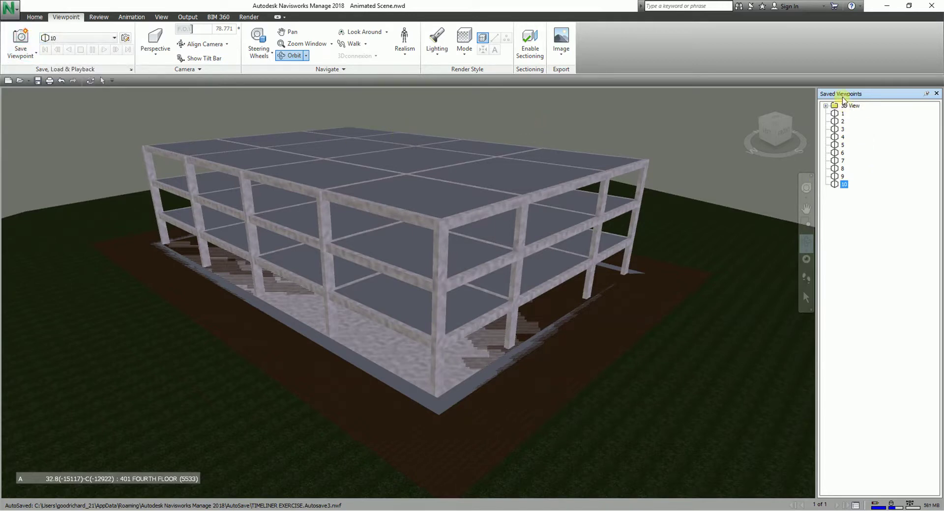
# Add a new viewpoint animation in Saved Viewpoints named 'For Timeliner'.
pyautogui.click(847, 222)
pyautogui.rightClick(850, 220)
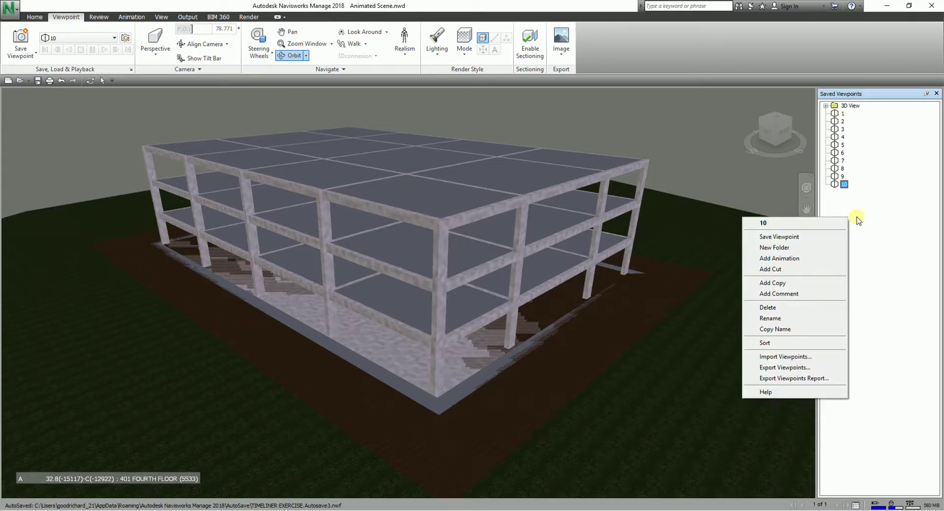
pyautogui.click(796, 259)
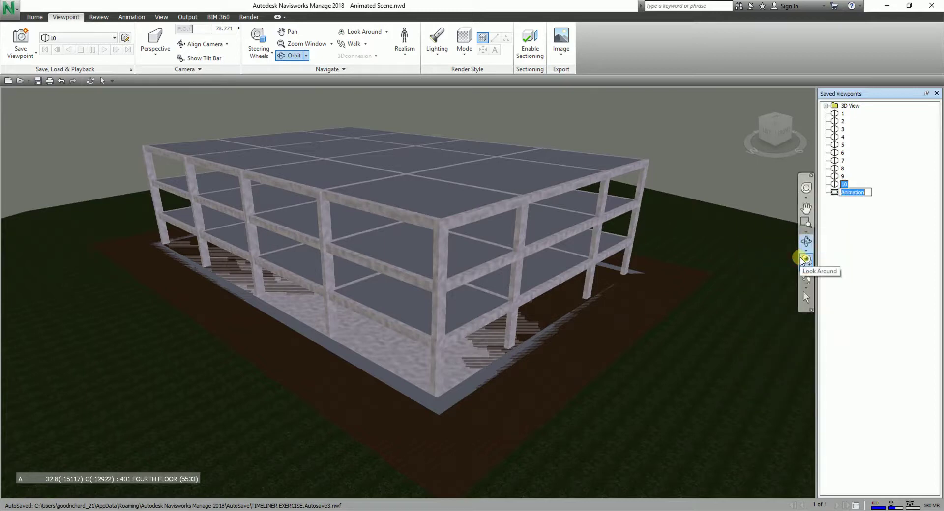
pyautogui.write('For Timeliner')
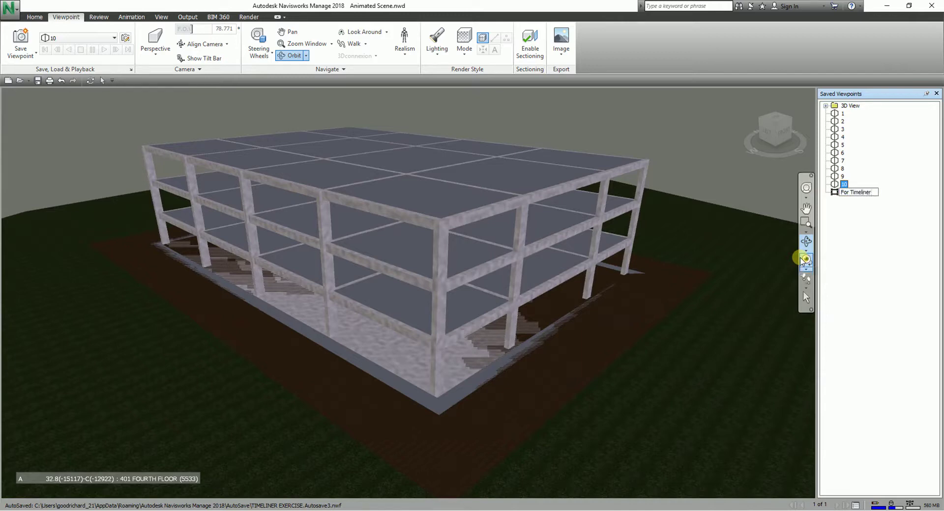
pyautogui.press('Return')
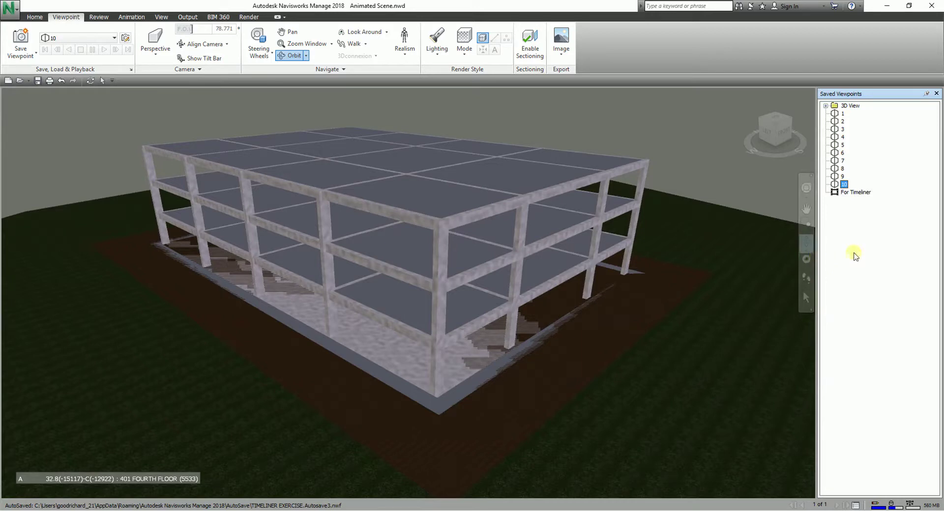
# Move 'For Timeliner' to the top and drag viewpoints 1–10 into it.
pyautogui.click(842, 113)
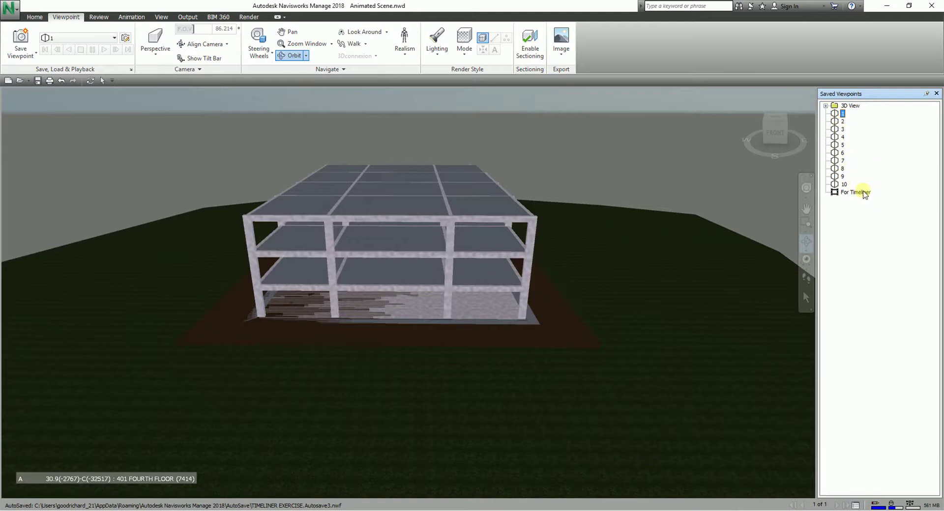
pyautogui.click(842, 121)
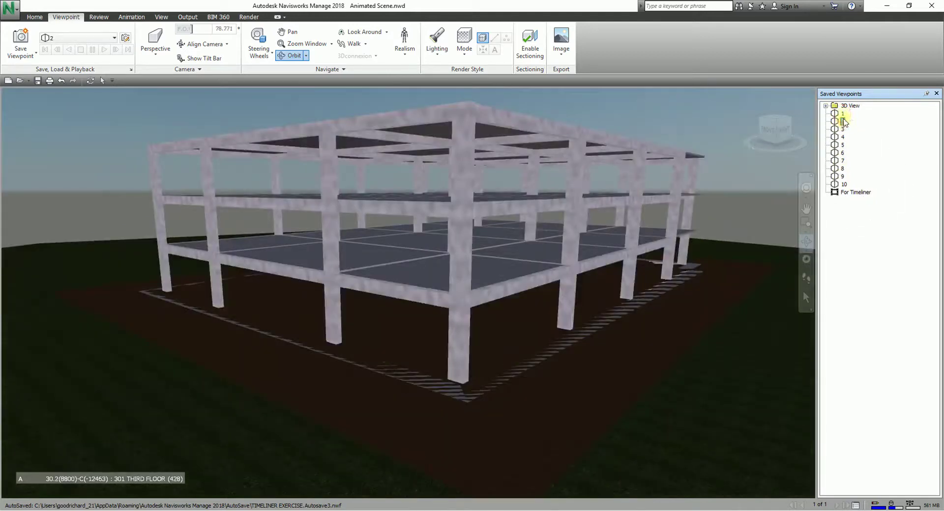
pyautogui.click(844, 114)
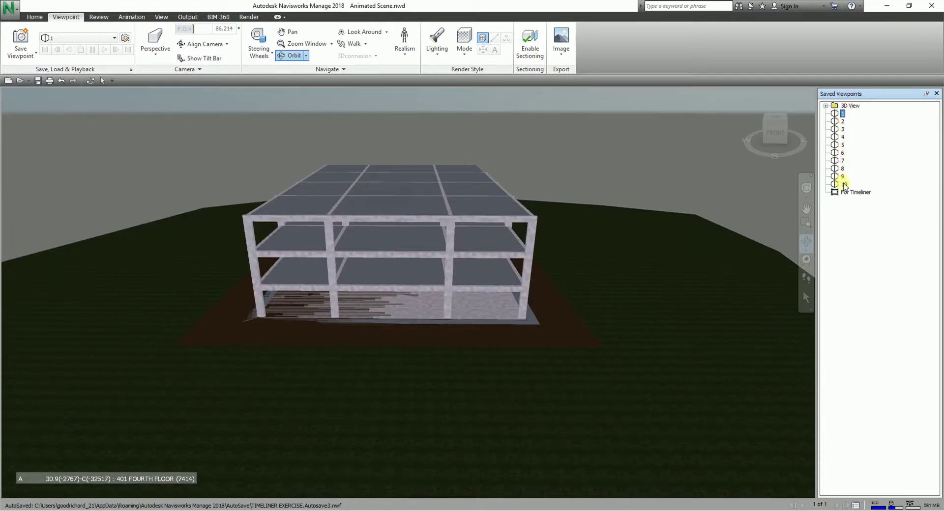
pyautogui.keyDown('shift'); pyautogui.click(844, 184); pyautogui.keyUp('shift')
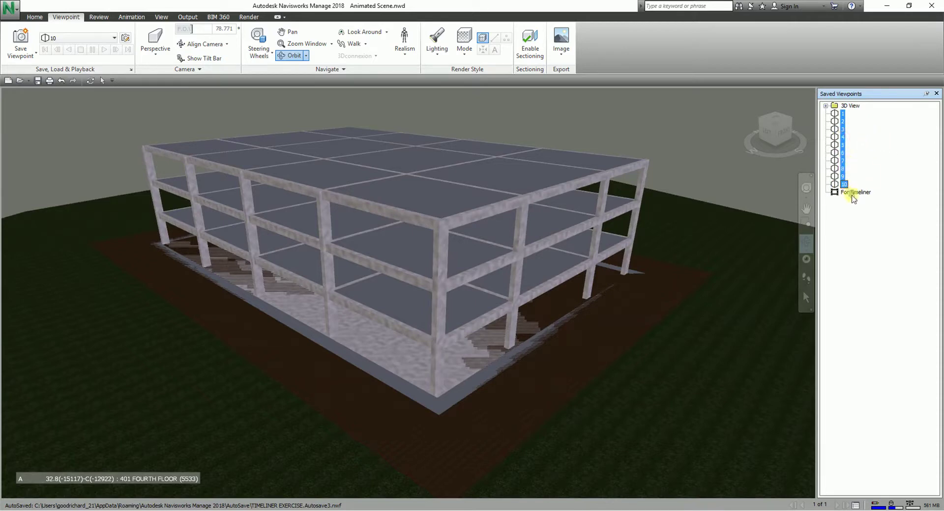
pyautogui.moveTo(852, 196); pyautogui.dragTo(869, 128)
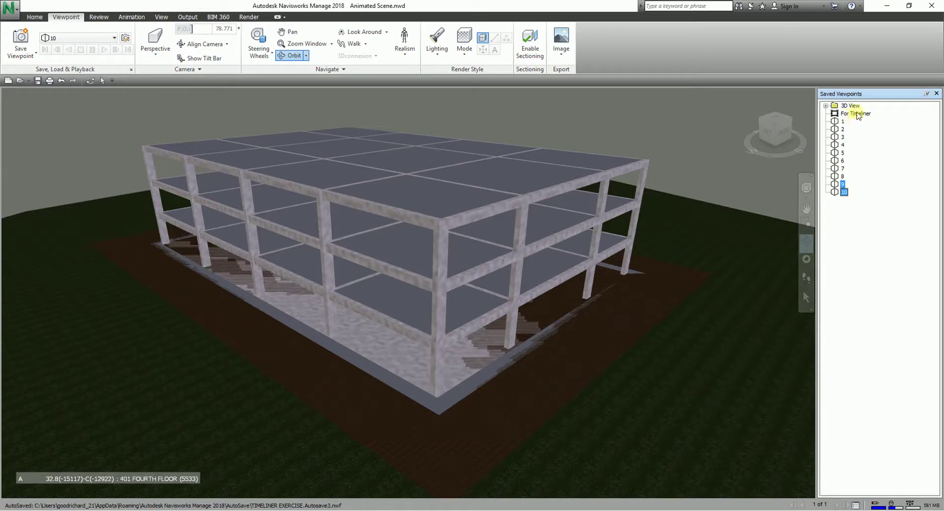
pyautogui.keyDown('shift'); pyautogui.click(847, 122); pyautogui.keyUp('shift')
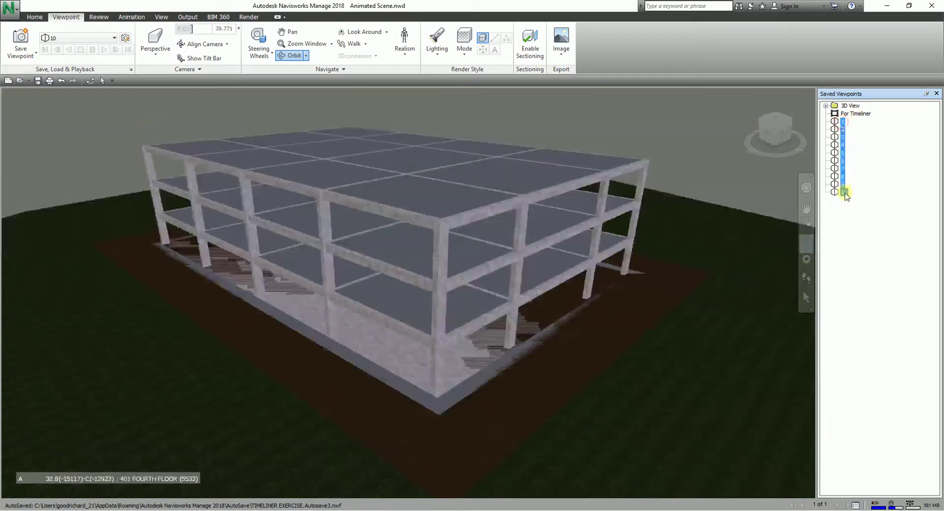
pyautogui.moveTo(847, 123); pyautogui.dragTo(859, 117)
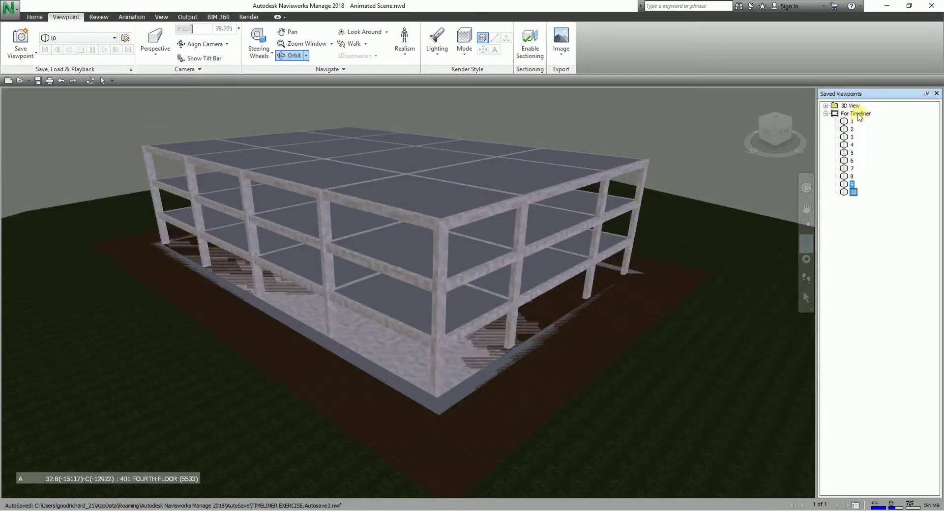
pyautogui.click(859, 116)
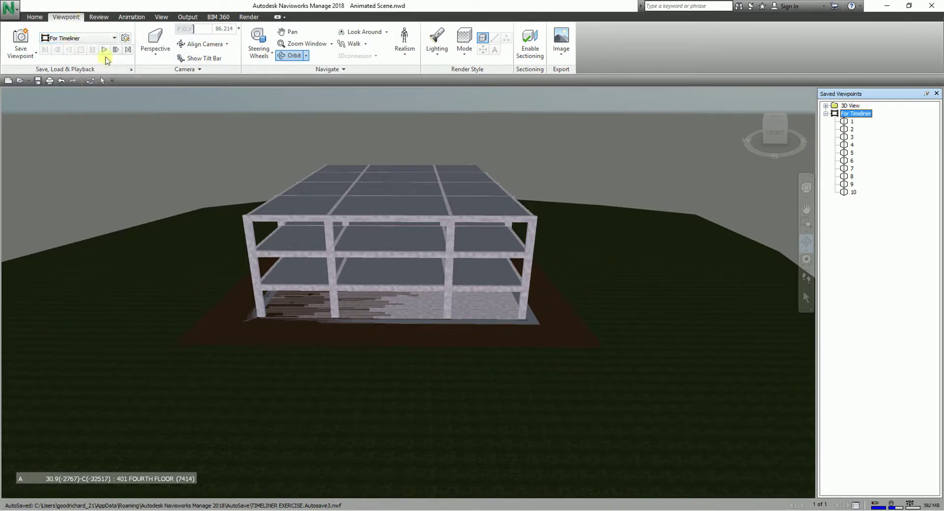
# Play the 'For Timeliner' animation, then pause and stop it at its start.
pyautogui.click(102, 50)
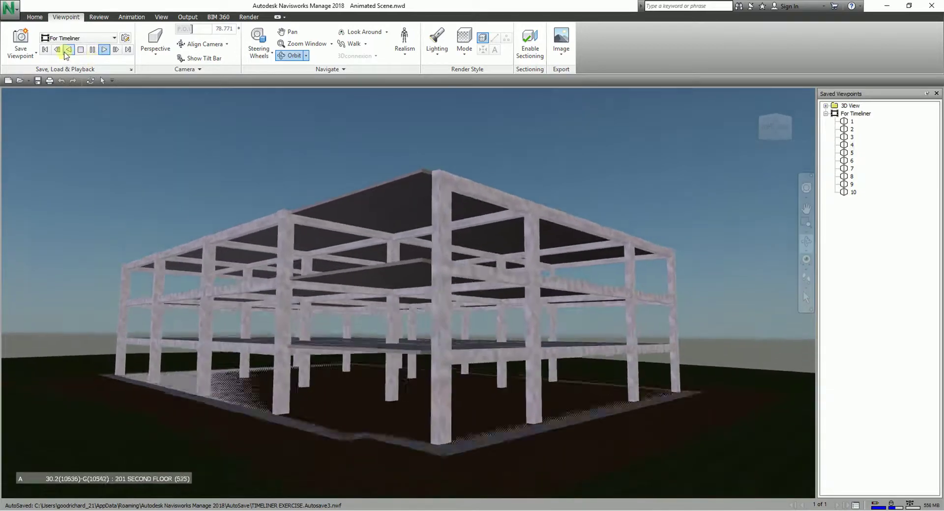
pyautogui.click(93, 50)
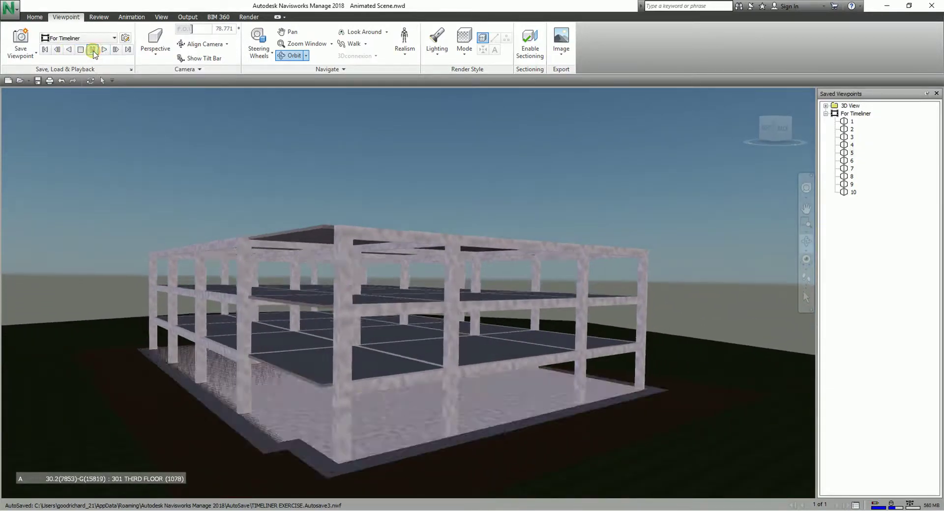
pyautogui.click(81, 50)
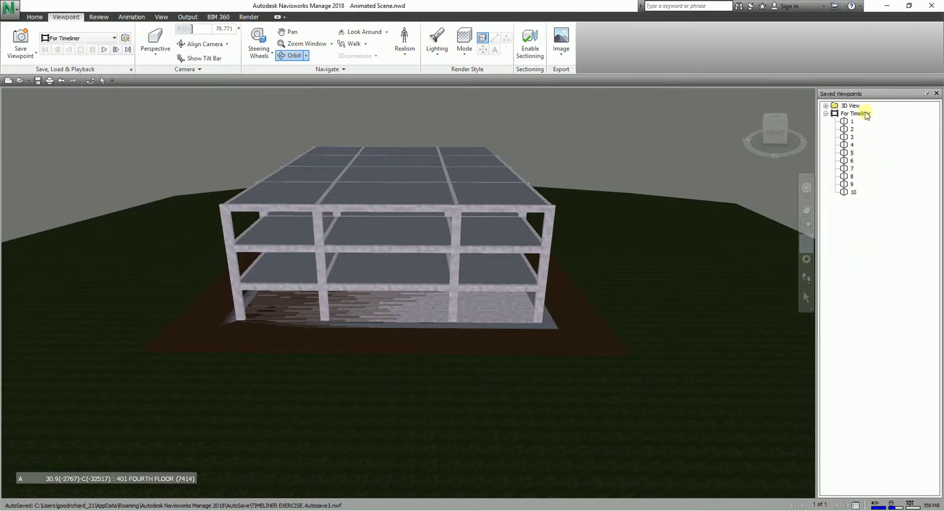
pyautogui.click(35, 17)
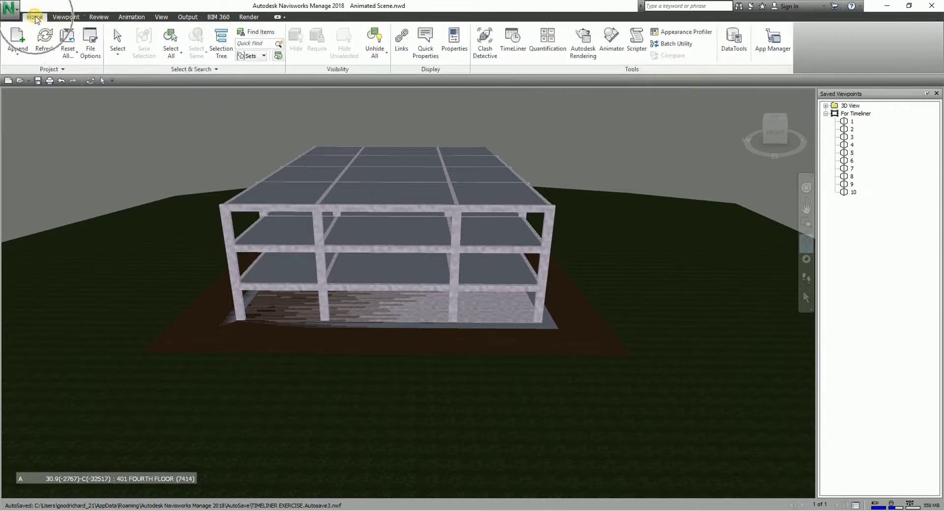
# Open TimeLiner from the Home tab and bring up its Simulation Settings dialog.
pyautogui.click(518, 45)
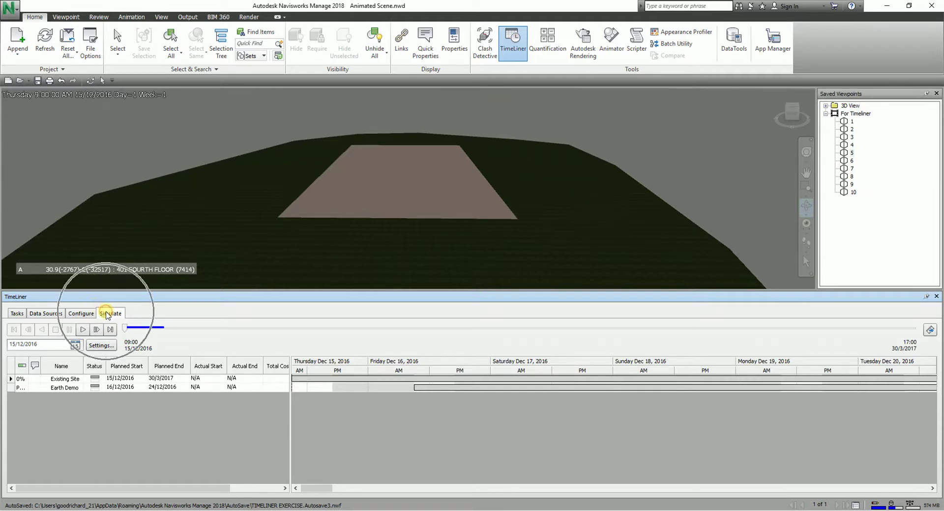
pyautogui.click(100, 346)
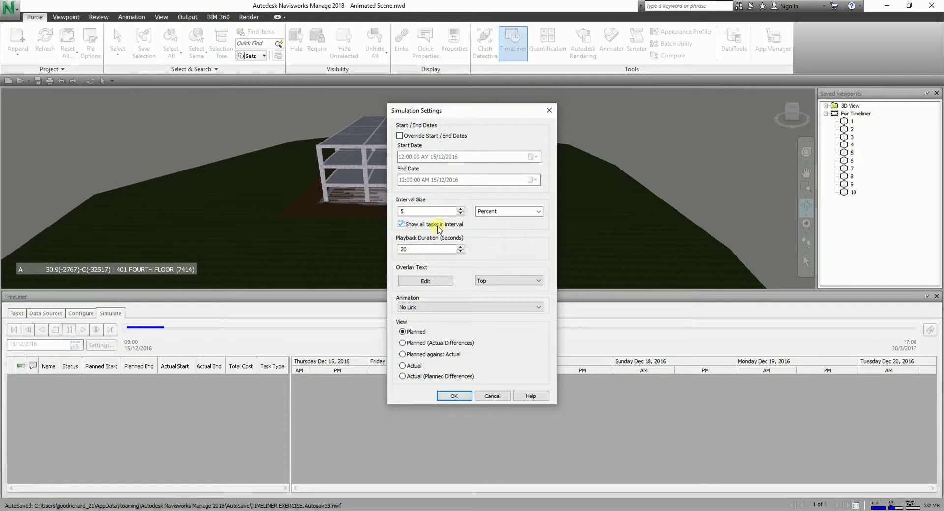
# Set the simulation's Animation to Saved Viewpoints Animation and confirm with OK.
pyautogui.click(420, 309)
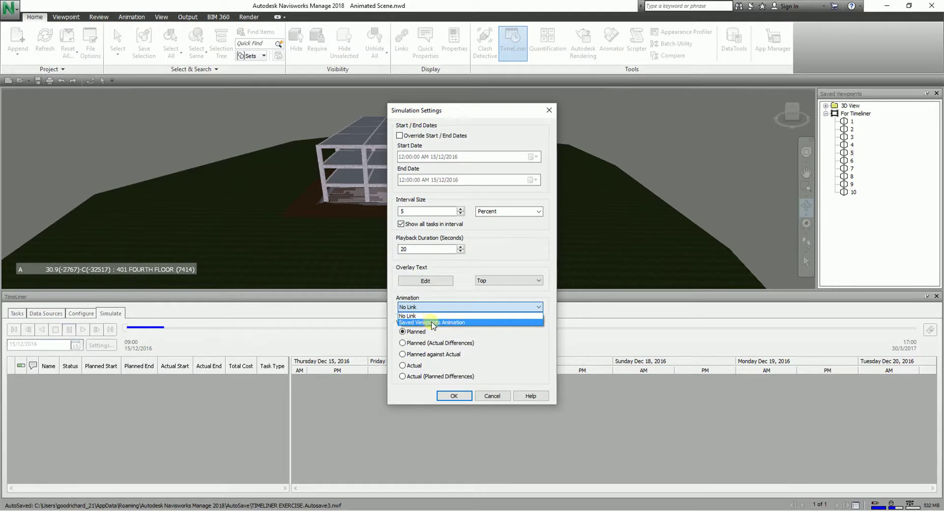
pyautogui.click(432, 322)
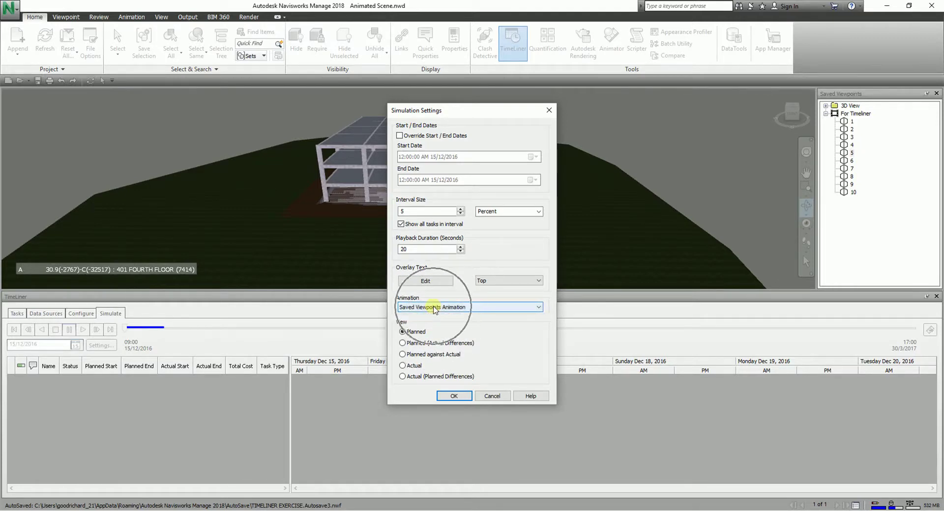
pyautogui.click(460, 397)
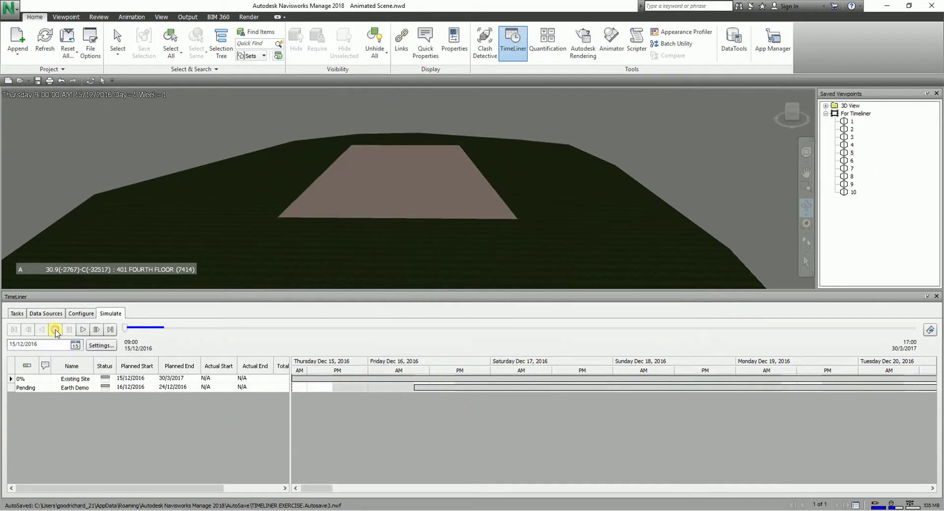
# Close Saved Viewpoints, shrink TimeLiner to enlarge the 3D view, and play the simulation.
pyautogui.click(937, 94)
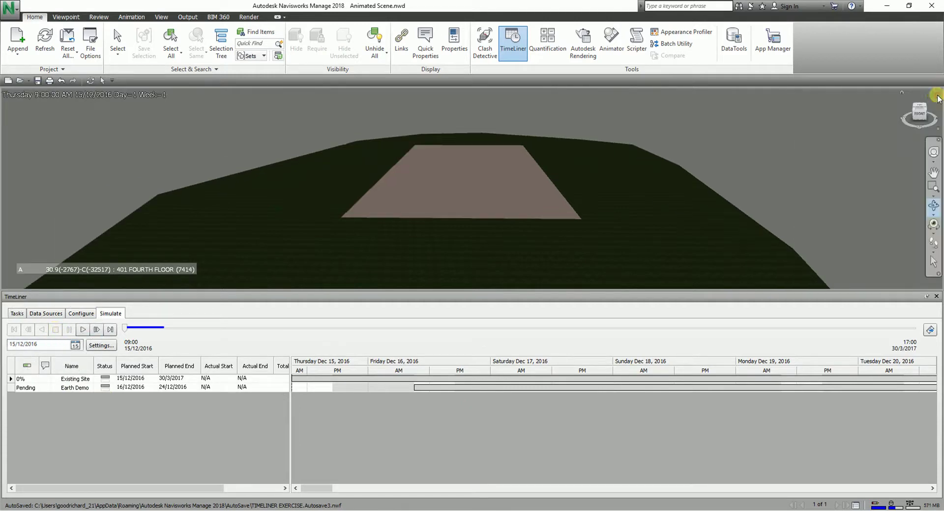
pyautogui.click(554, 289)
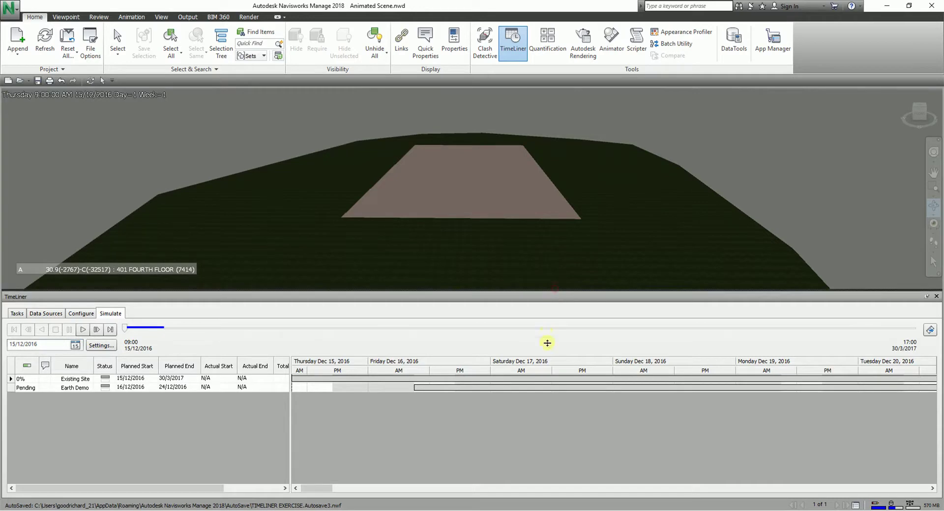
pyautogui.moveTo(544, 381); pyautogui.dragTo(543, 377)
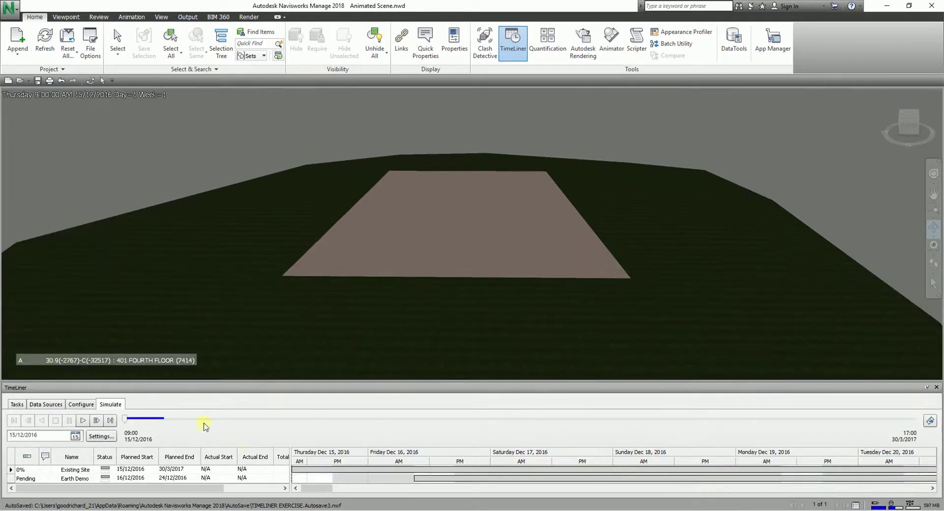
pyautogui.click(83, 420)
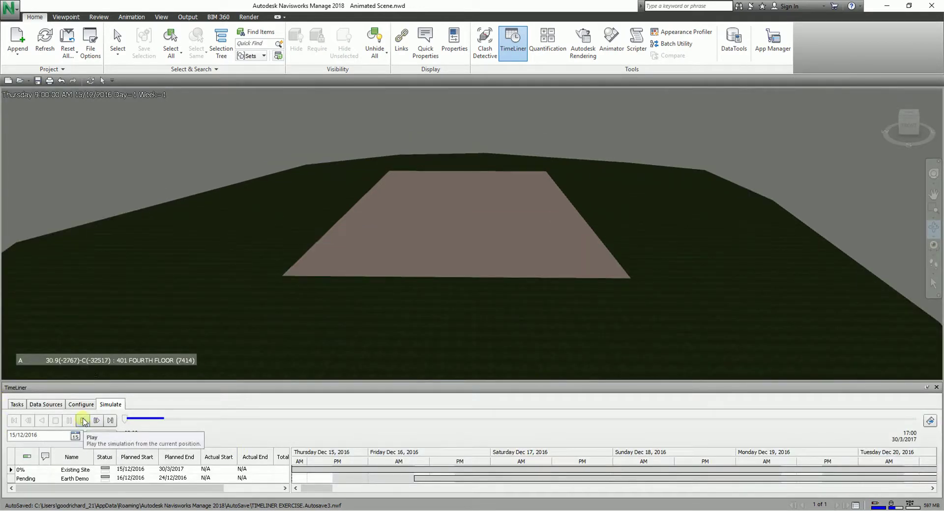